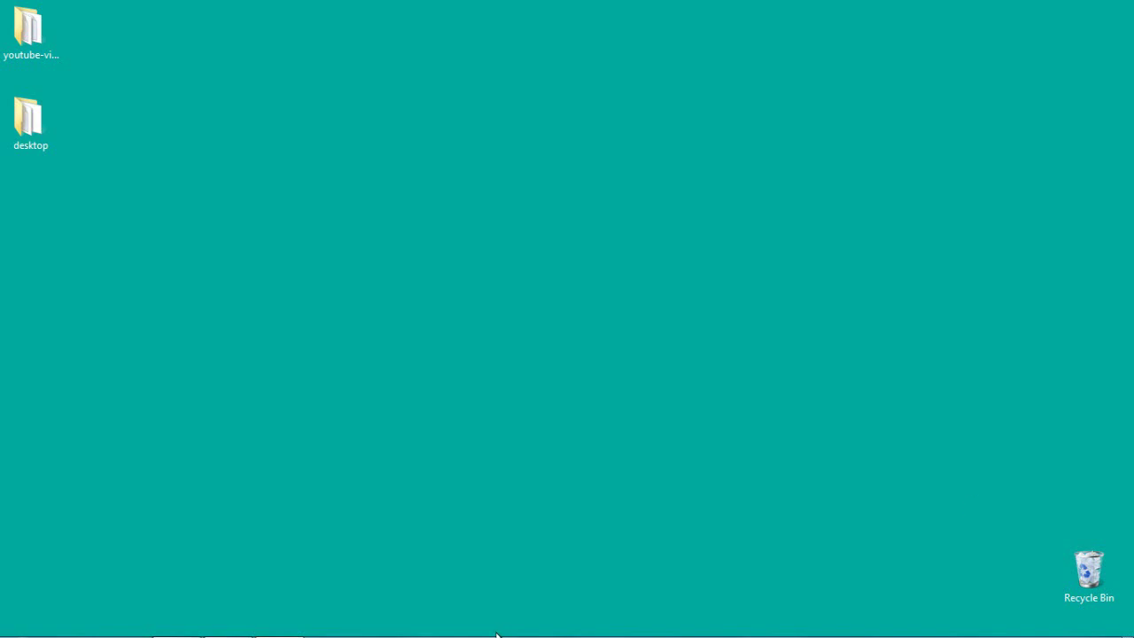
# - Launch Internet Explorer from the Start menu and go to google.com
pyautogui.moveTo(497, 635)
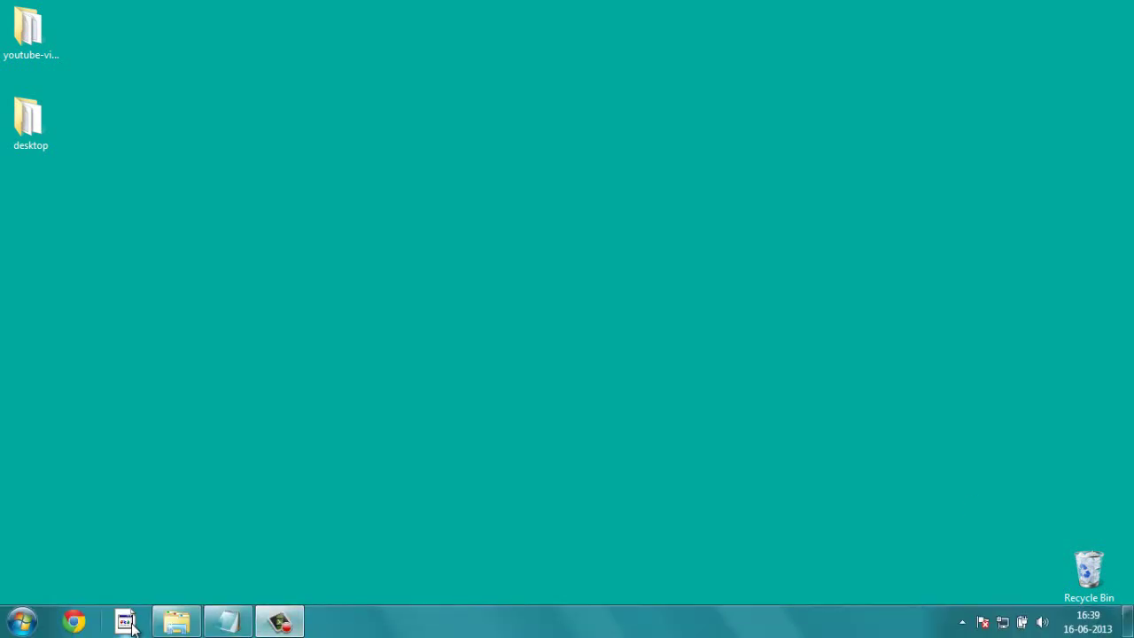
pyautogui.click(33, 627)
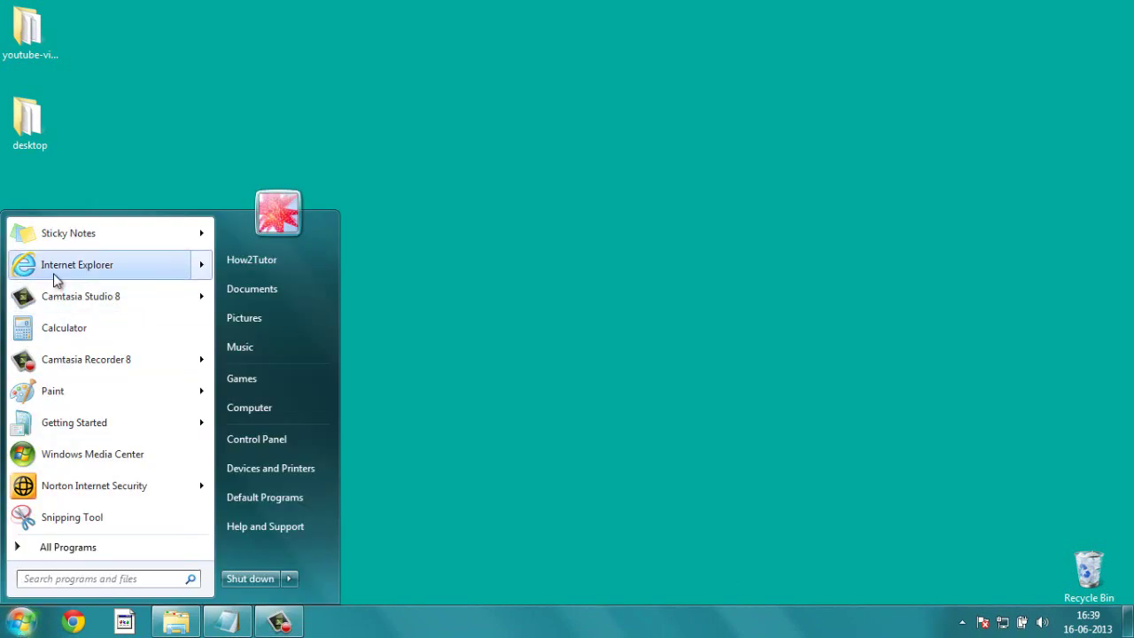
pyautogui.click(81, 265)
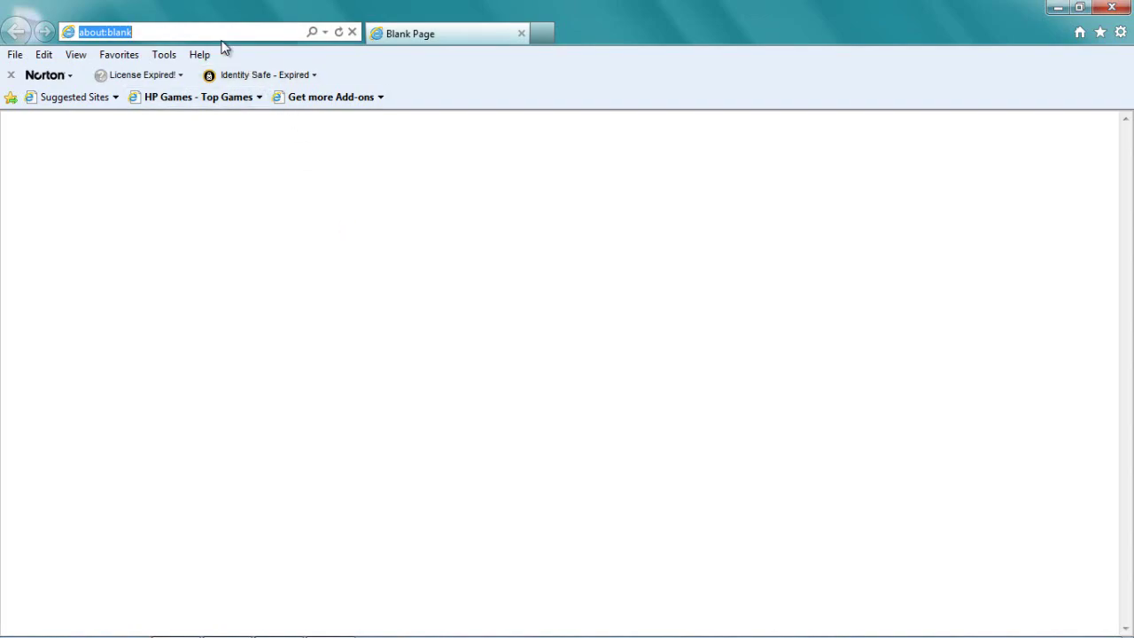
pyautogui.write('google.')
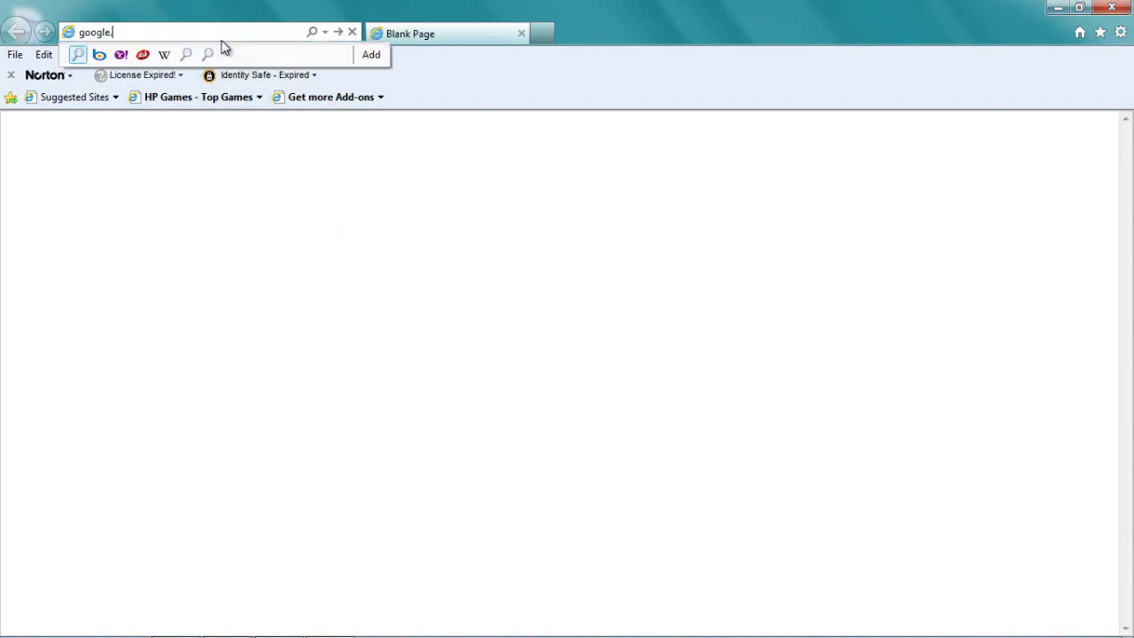
pyautogui.write('com')
pyautogui.press('Return')
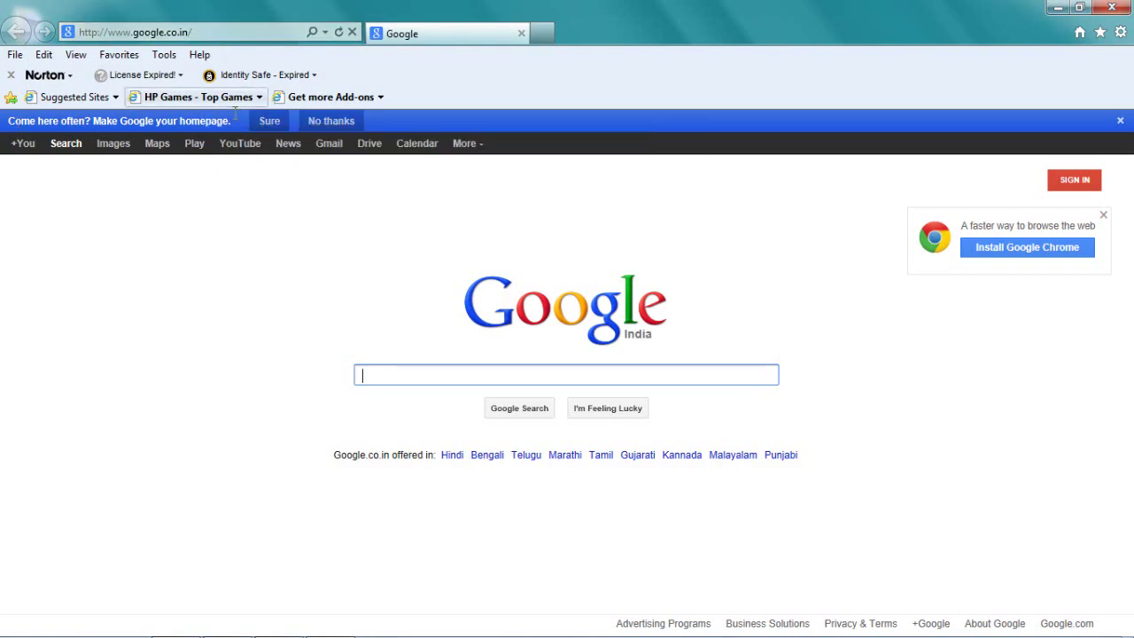
# - Accept Google's banner offer and make Google Internet Explorer's only home page
pyautogui.click(270, 122)
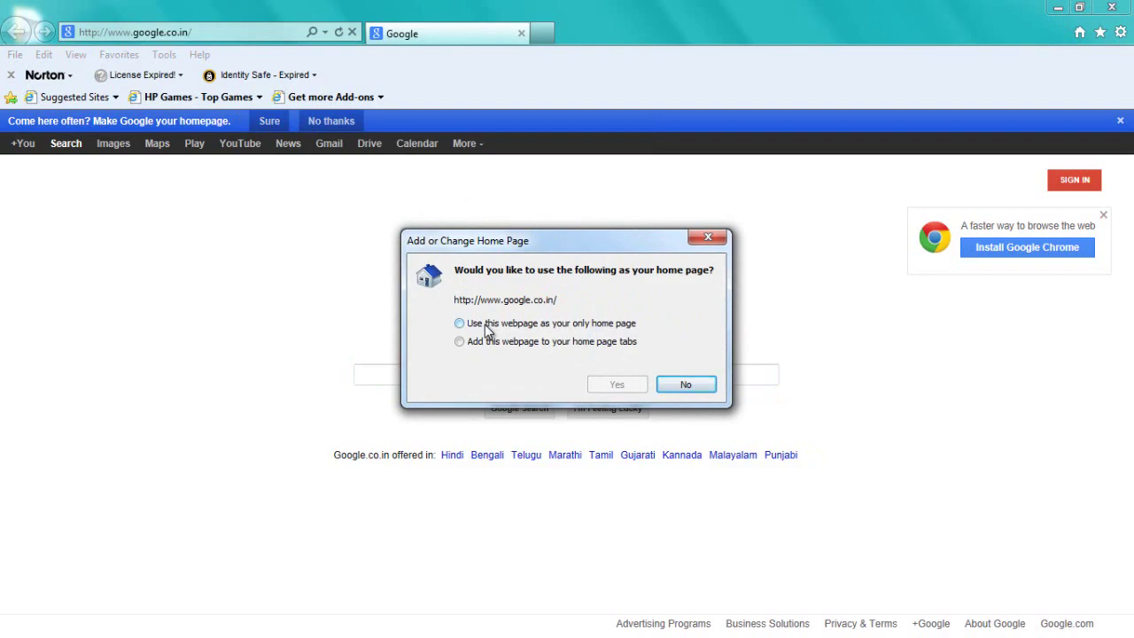
pyautogui.click(529, 330)
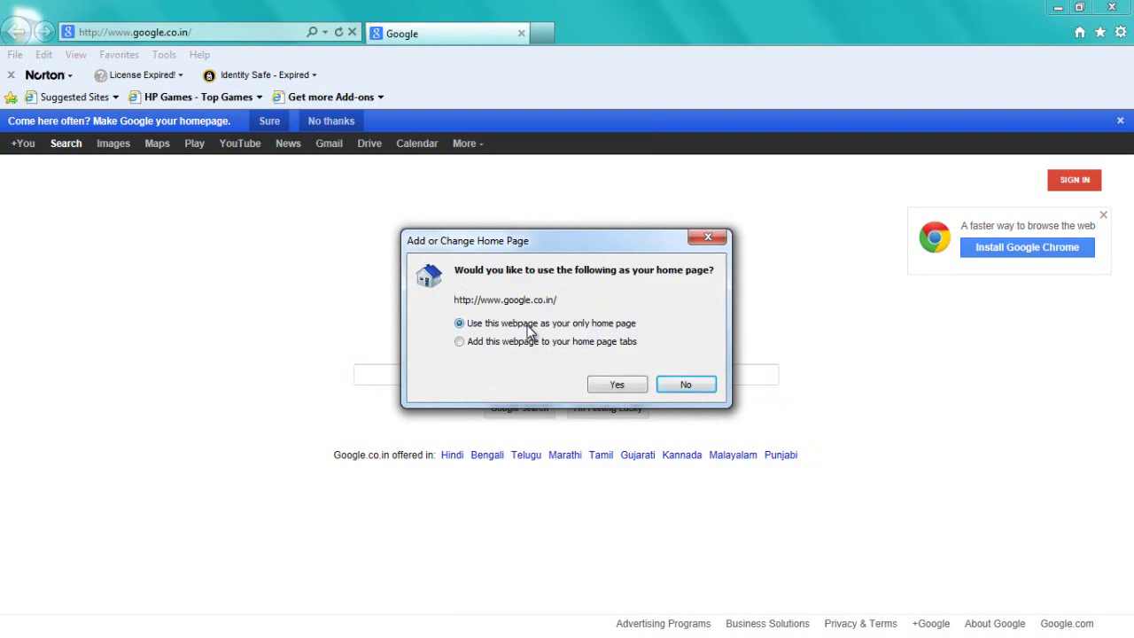
pyautogui.click(610, 384)
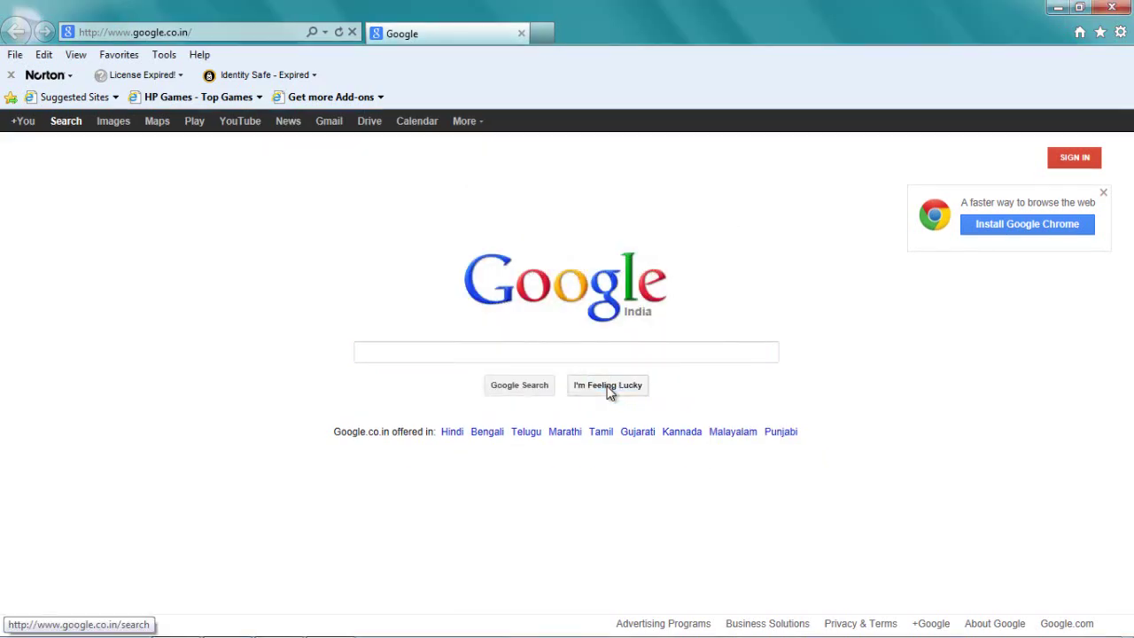
# - Open new tabs to verify the Google home page, then close the extra tab
pyautogui.click(541, 33)
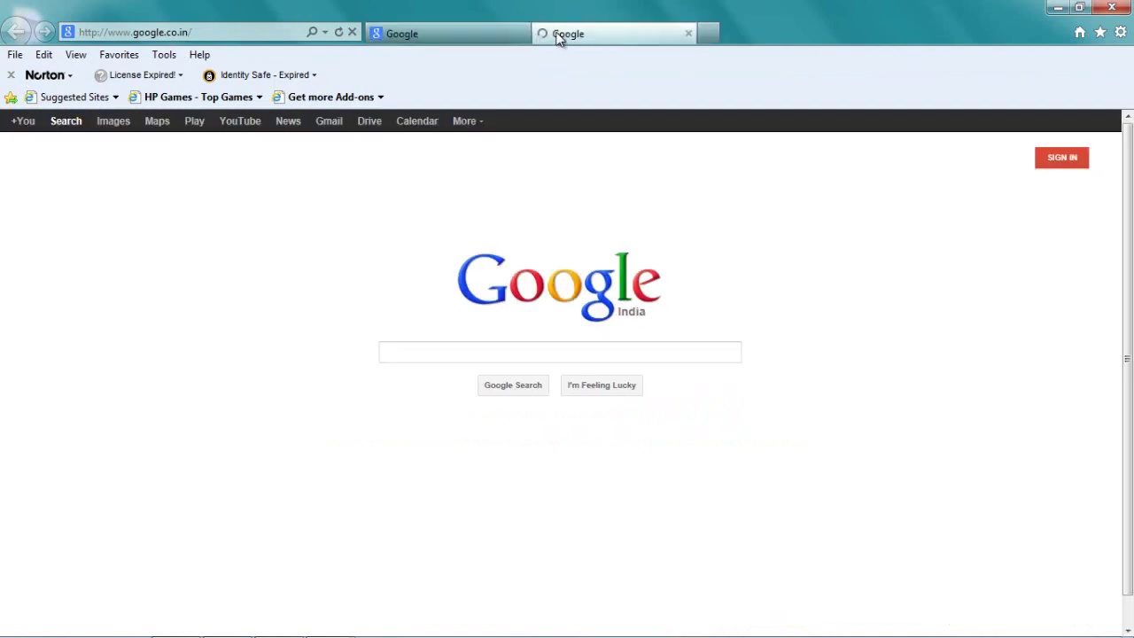
pyautogui.click(713, 28)
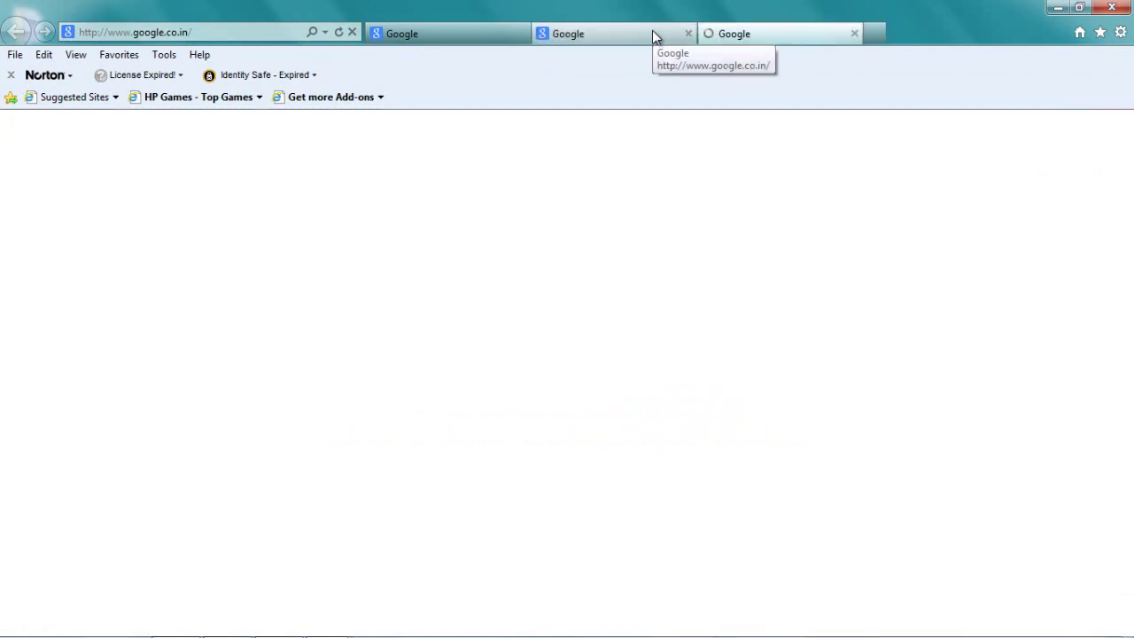
pyautogui.click(653, 31)
pyautogui.click(687, 33)
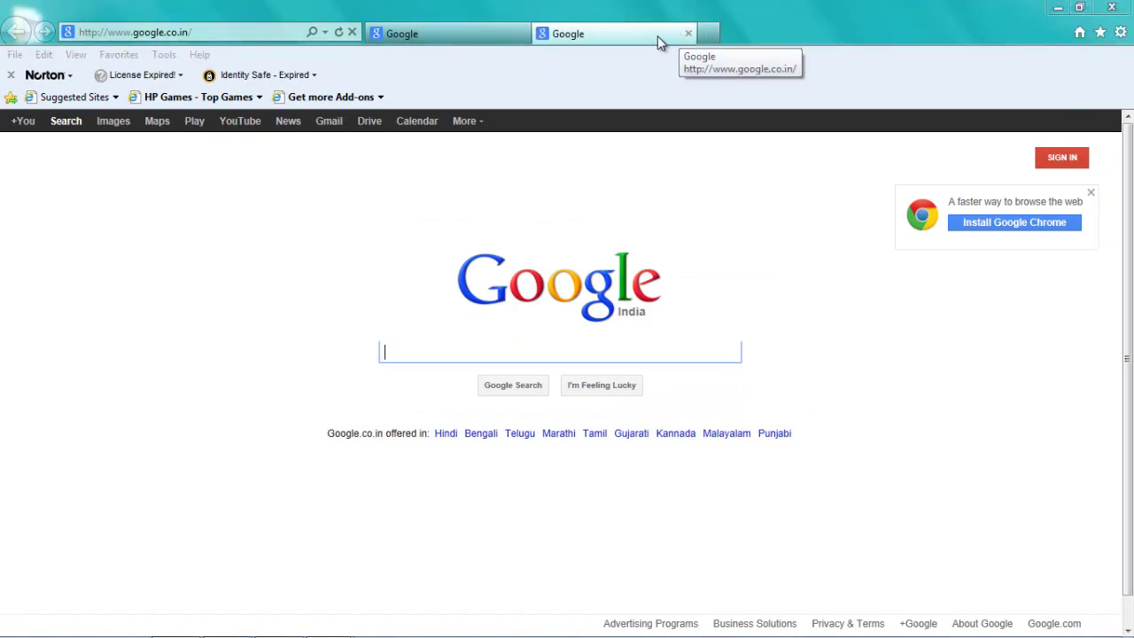
pyautogui.click(1120, 36)
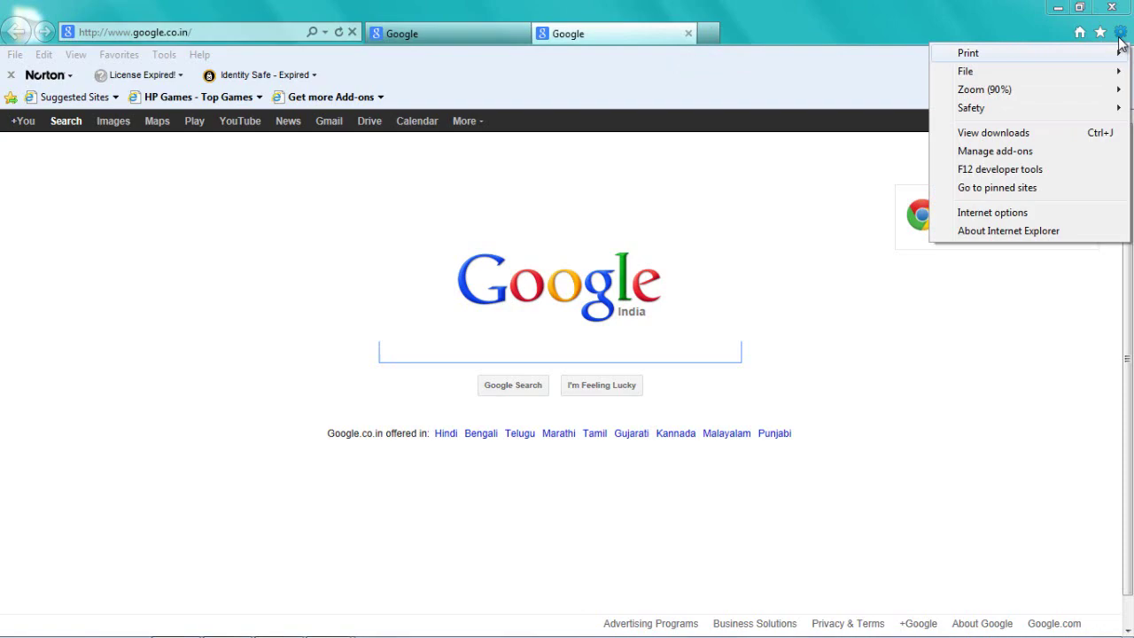
pyautogui.click(992, 213)
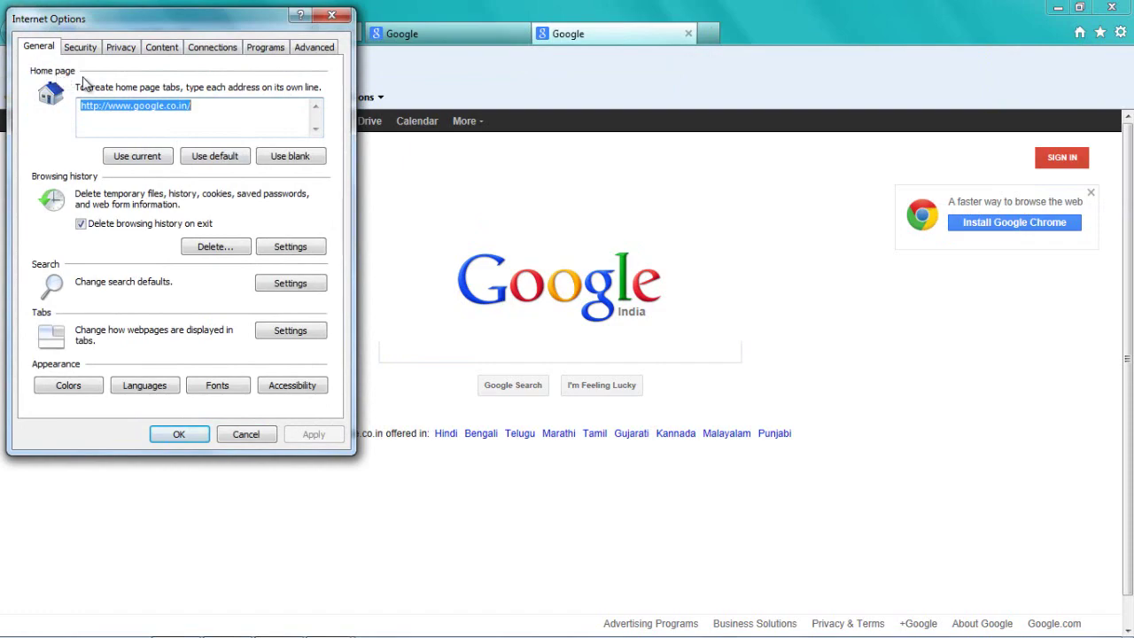
pyautogui.click(135, 110)
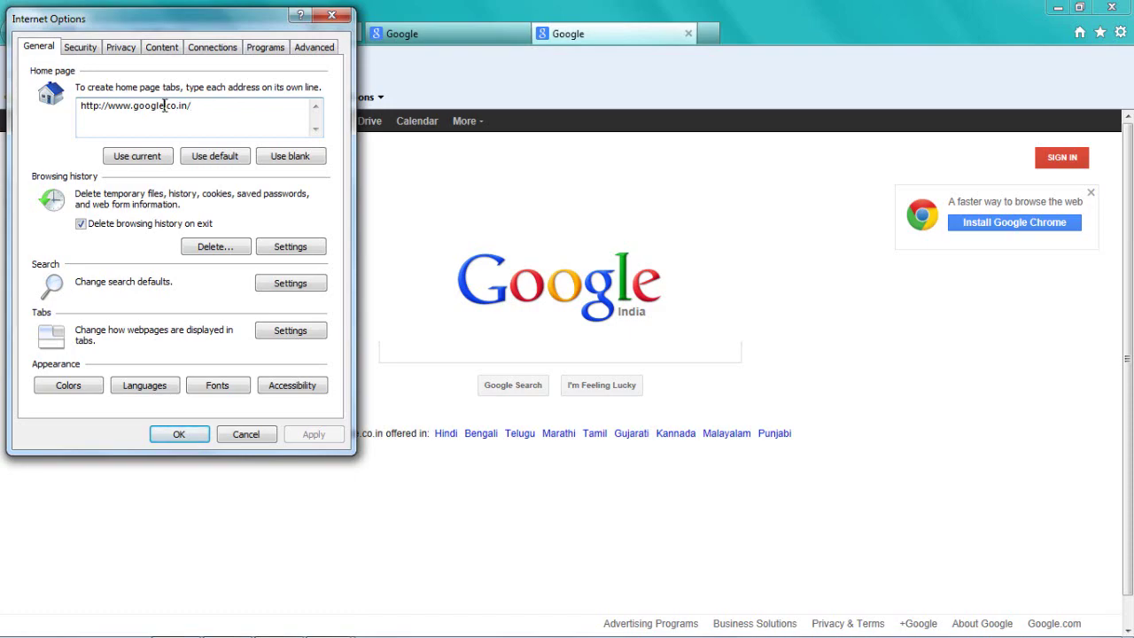
pyautogui.moveTo(165, 108); pyautogui.dragTo(140, 108)
pyautogui.click(179, 436)
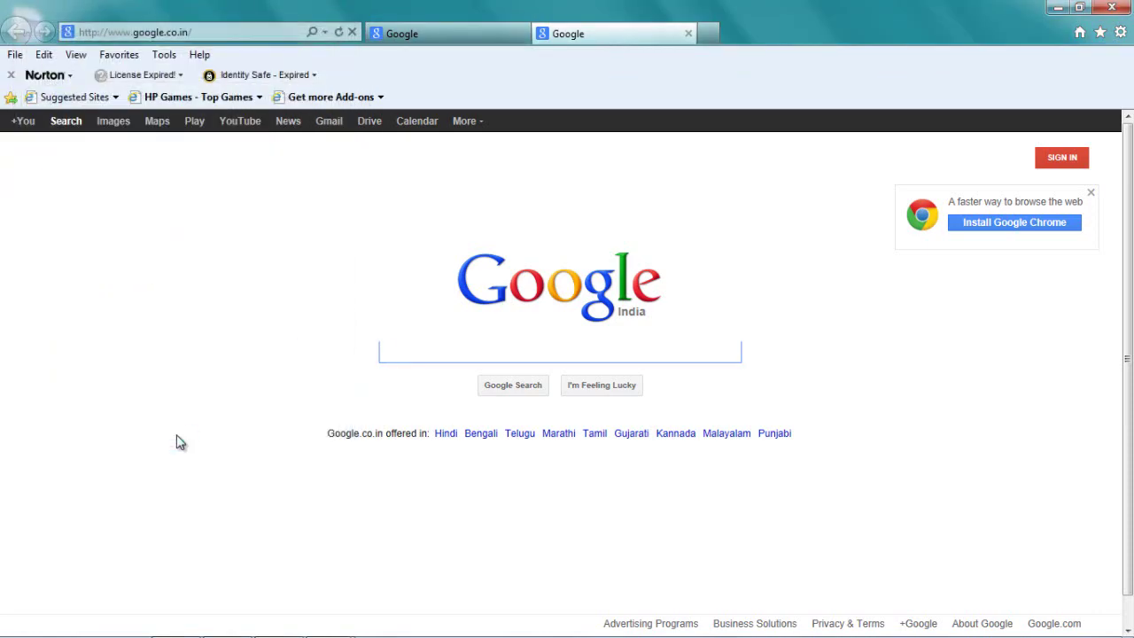
pyautogui.click(1112, 7)
pyautogui.click(551, 337)
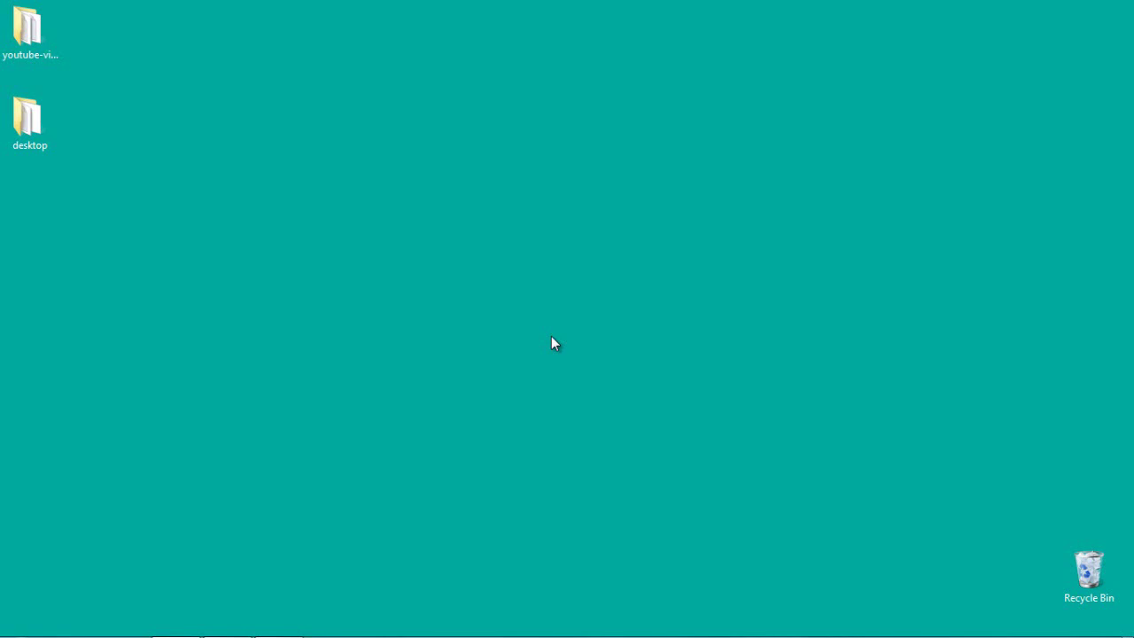
# - Launch Google Chrome from the taskbar and drop down its main menu
pyautogui.moveTo(94, 635)
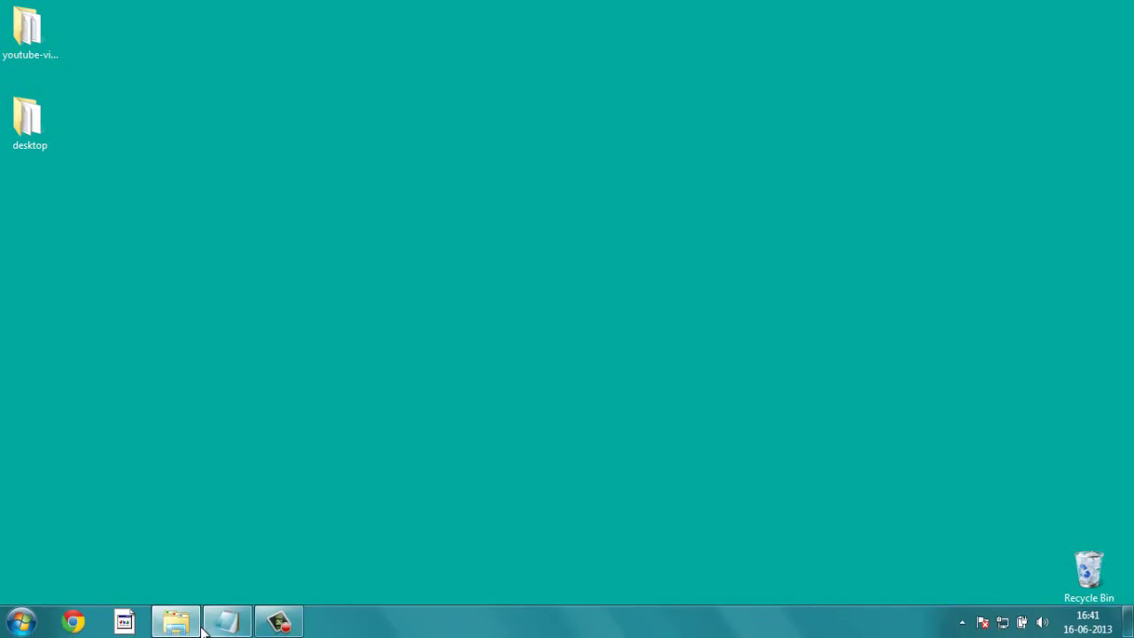
pyautogui.click(74, 623)
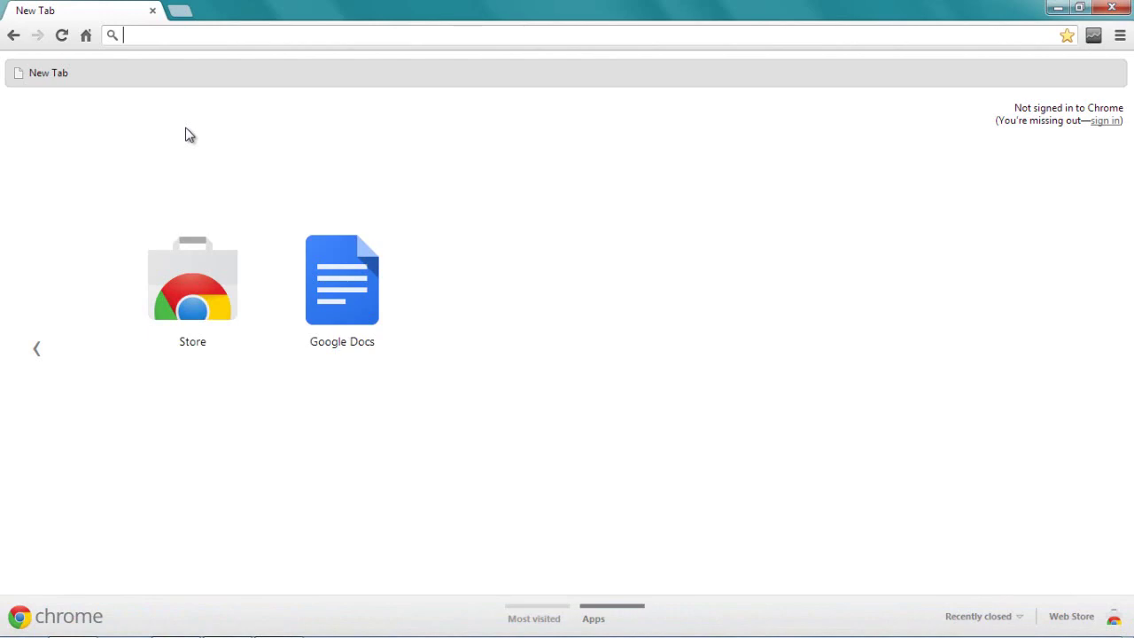
pyautogui.click(1120, 35)
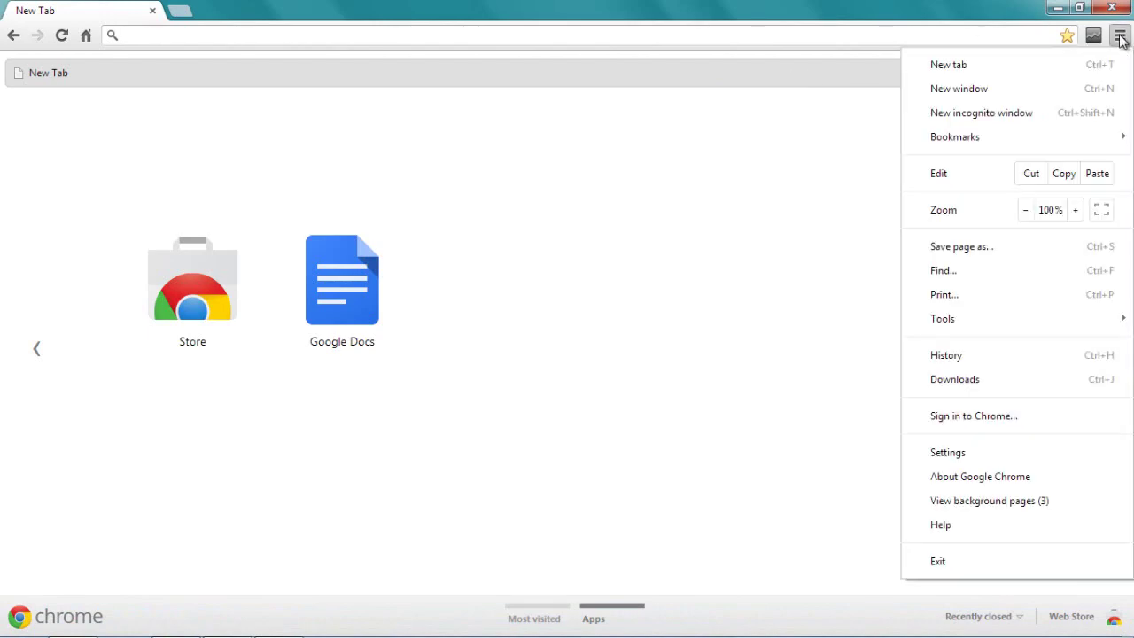
# - In Chrome settings, set startup to open a specific page or set of pages
pyautogui.click(973, 453)
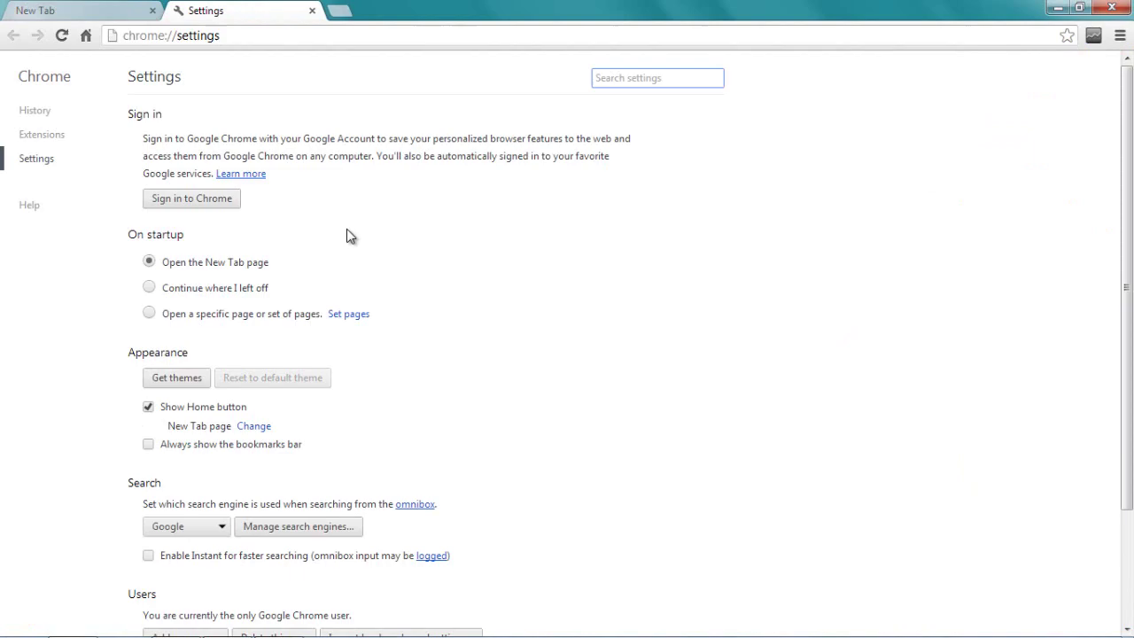
pyautogui.scroll(-3, 348, 232)
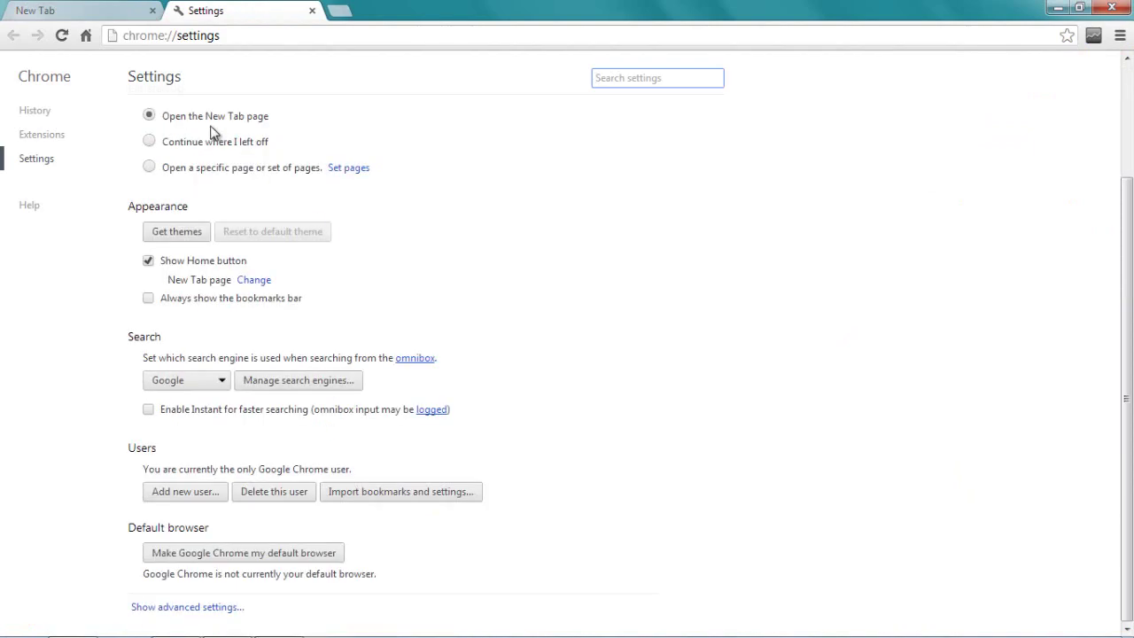
pyautogui.scroll(2, 263, 171)
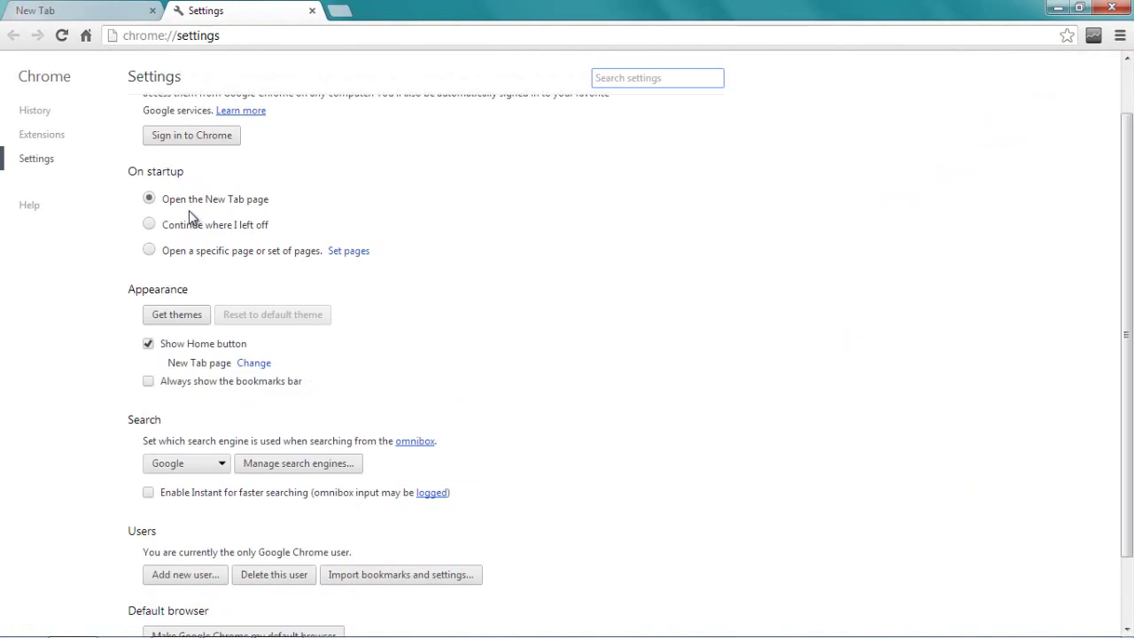
pyautogui.click(169, 255)
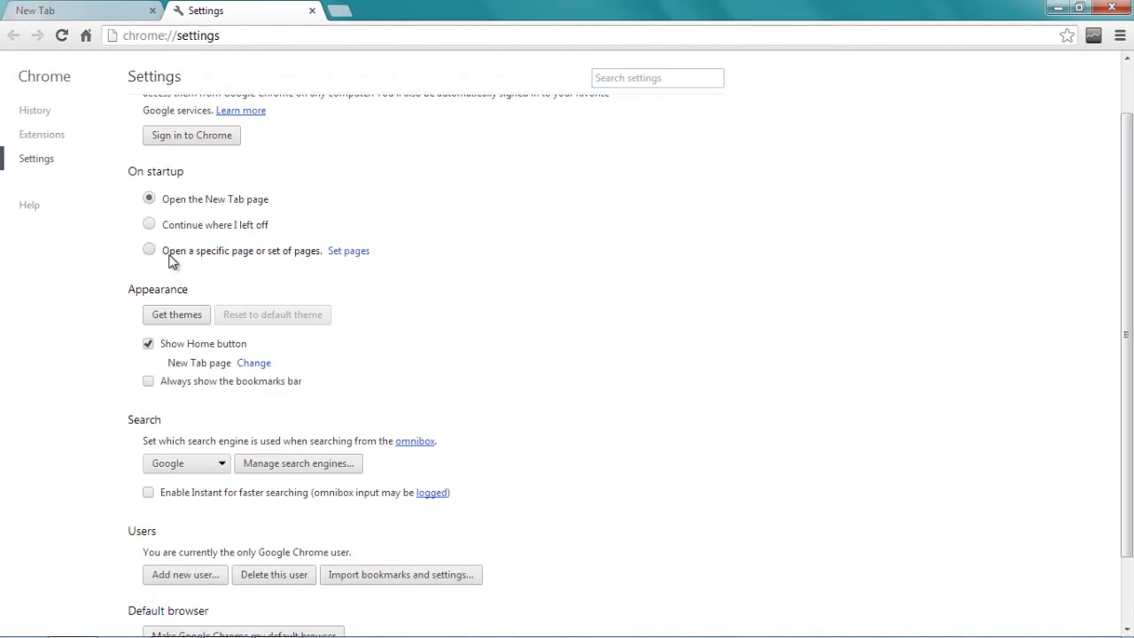
pyautogui.click(354, 252)
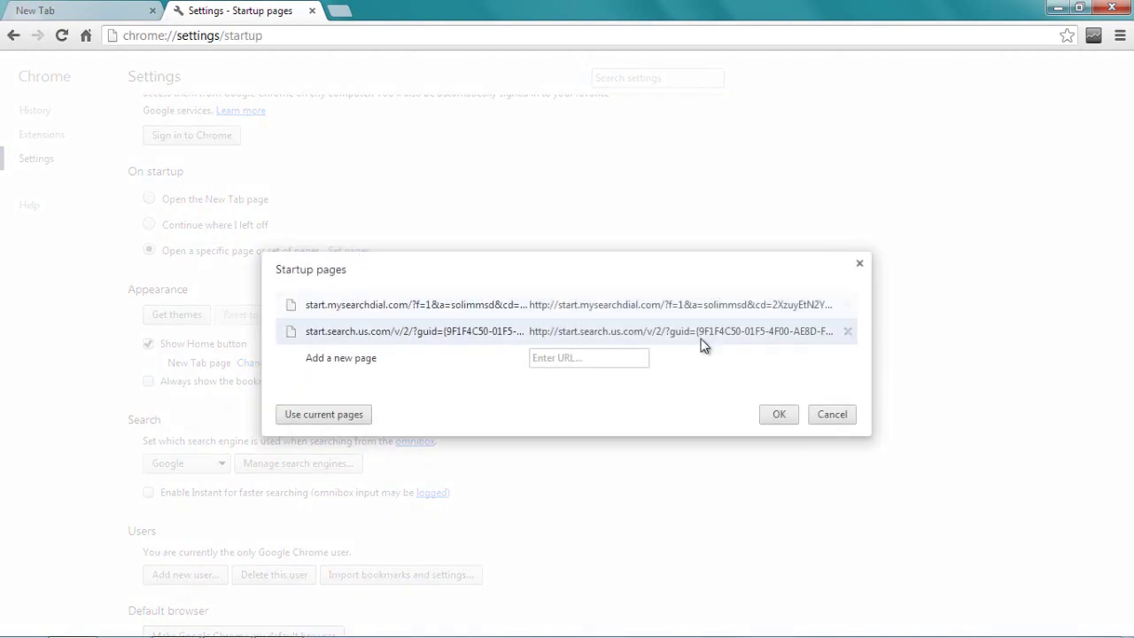
pyautogui.click(600, 357)
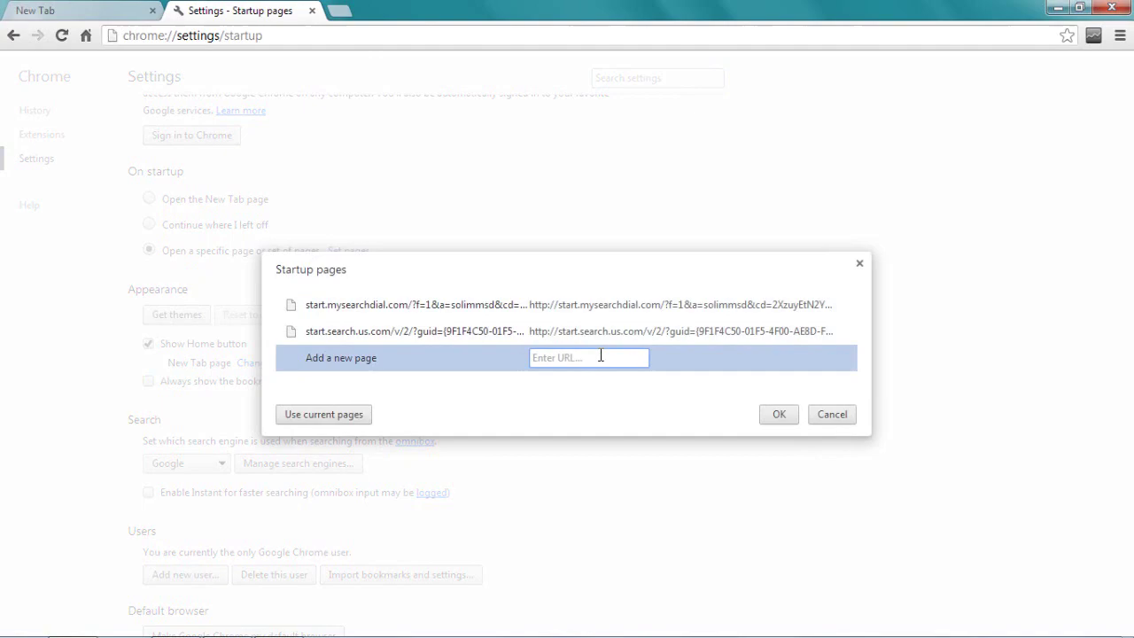
pyautogui.write('htt')
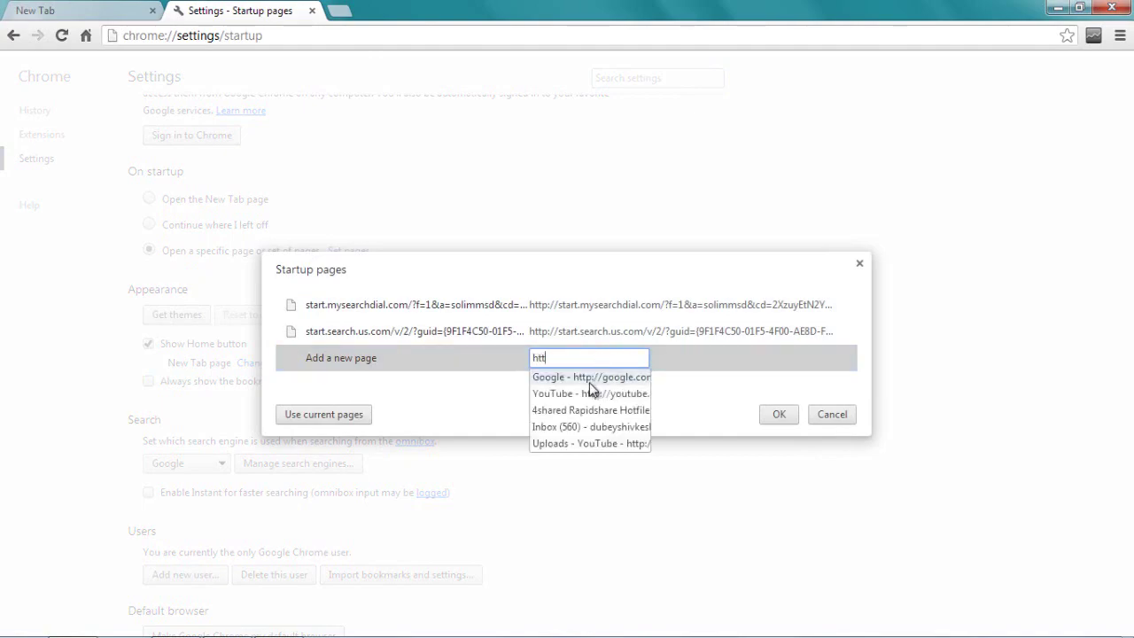
pyautogui.click(590, 379)
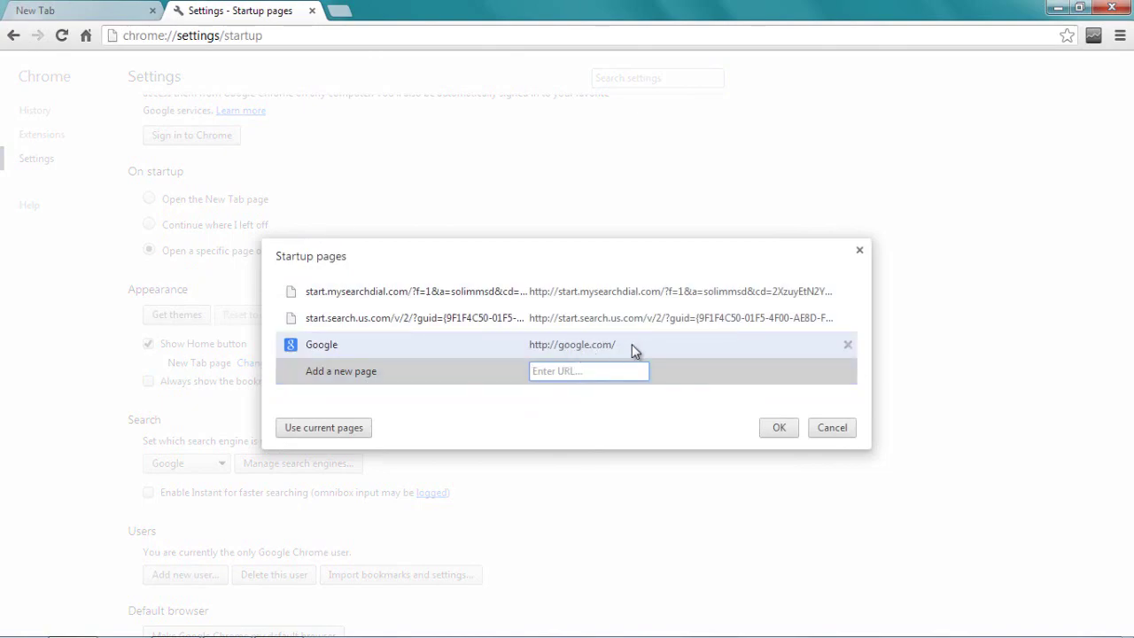
pyautogui.click(776, 428)
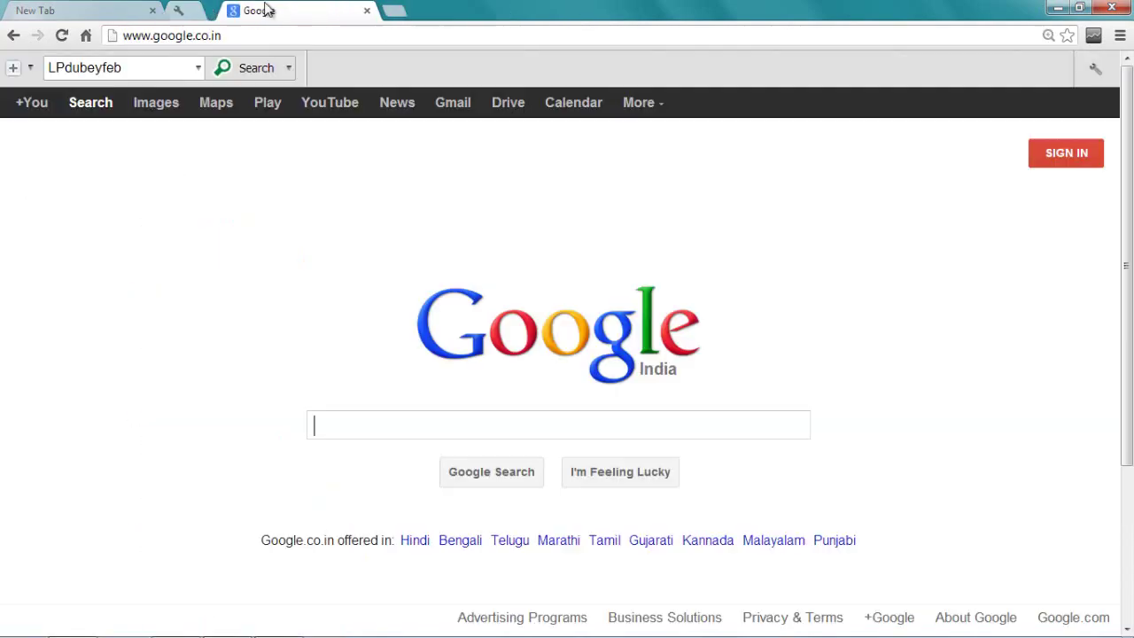
pyautogui.click(142, 10)
pyautogui.click(153, 13)
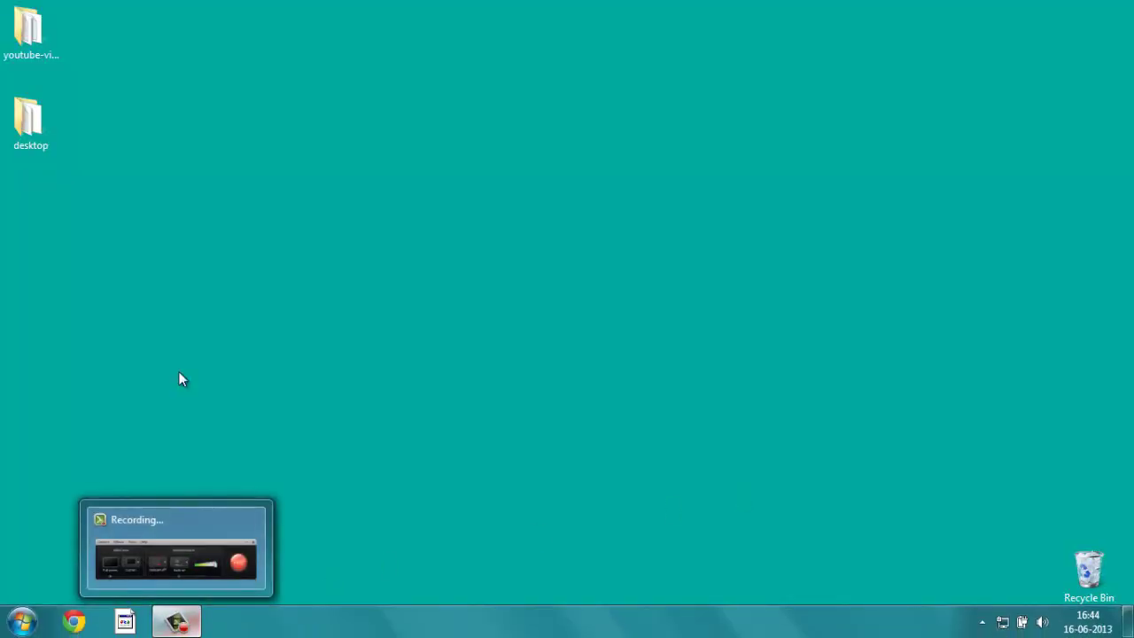
# - Launch Mozilla Firefox from the taskbar, opening on the Speedbit start page
pyautogui.click(125, 623)
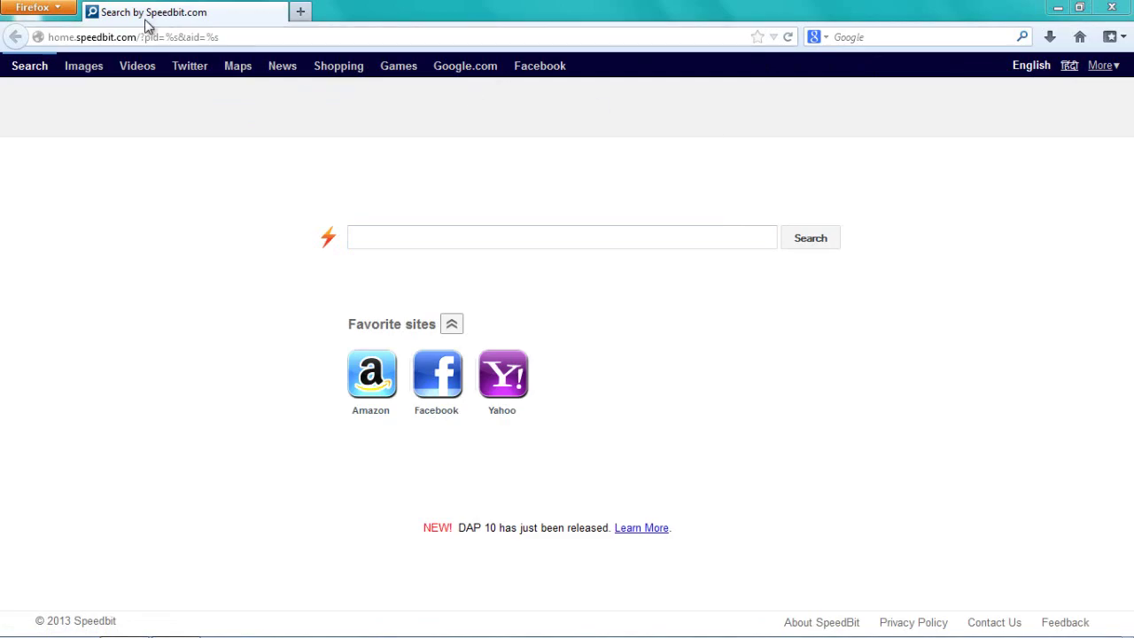
pyautogui.click(58, 10)
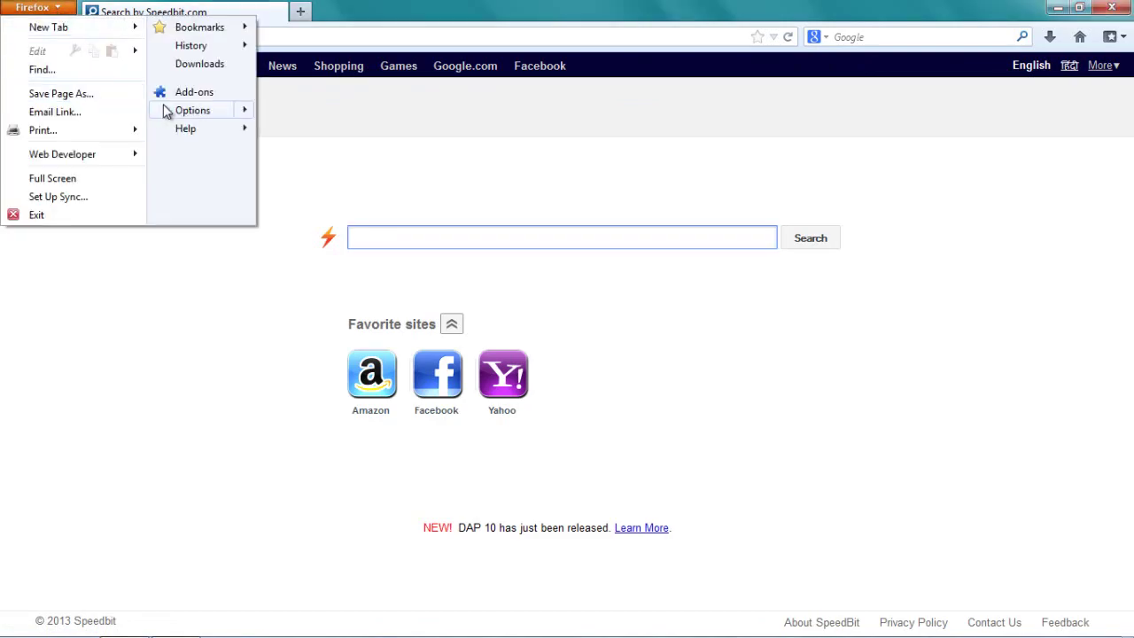
pyautogui.click(193, 114)
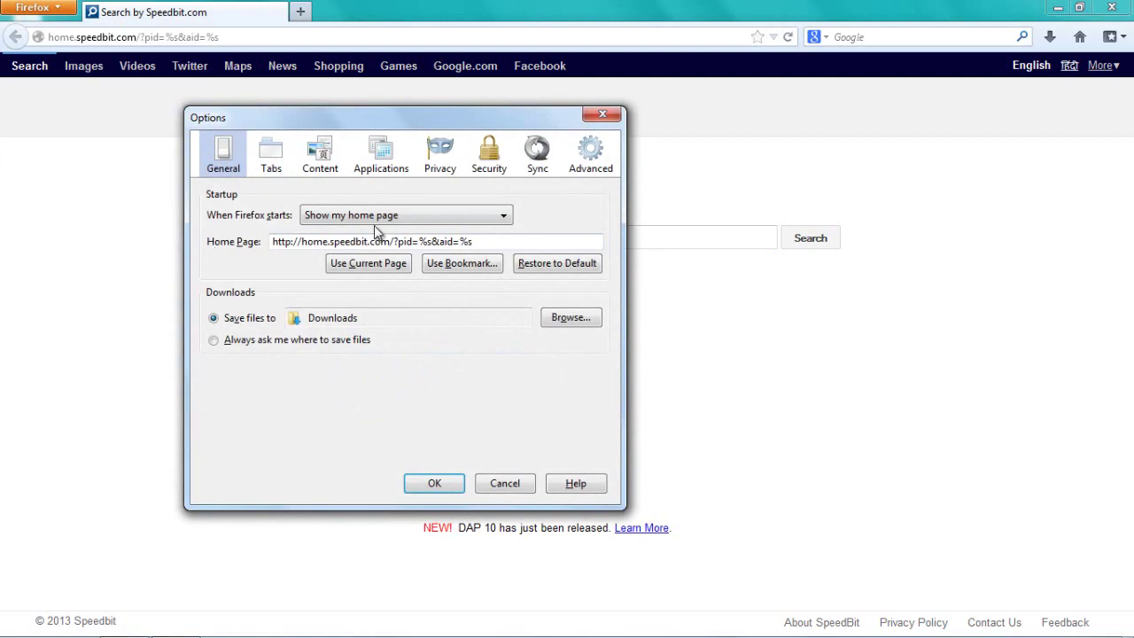
pyautogui.moveTo(474, 243); pyautogui.dragTo(304, 243)
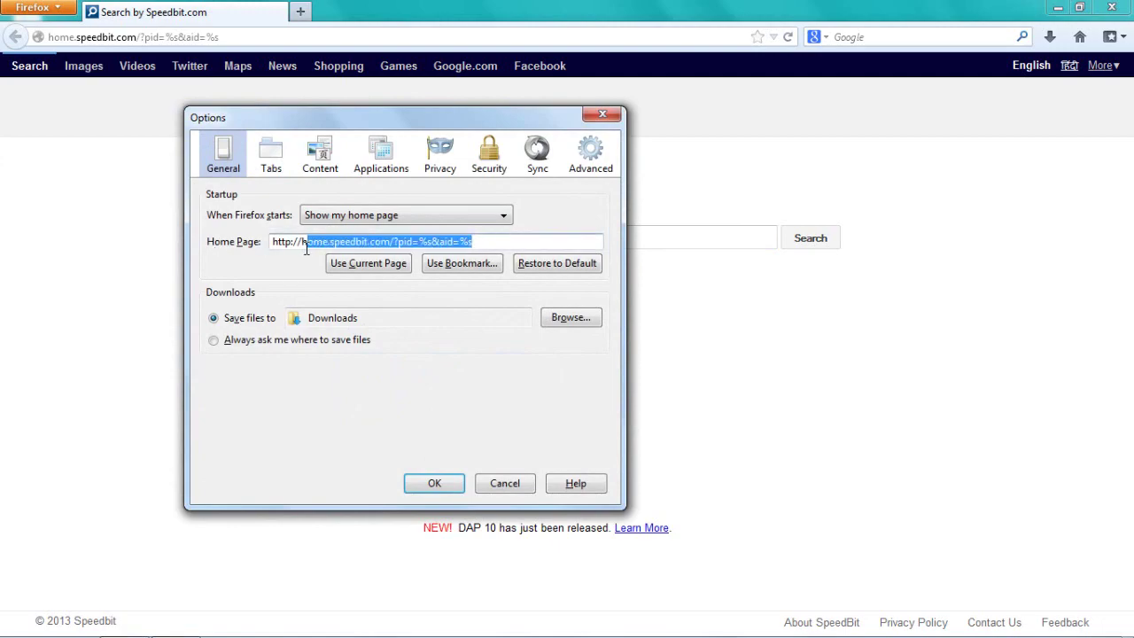
pyautogui.press('BackSpace')
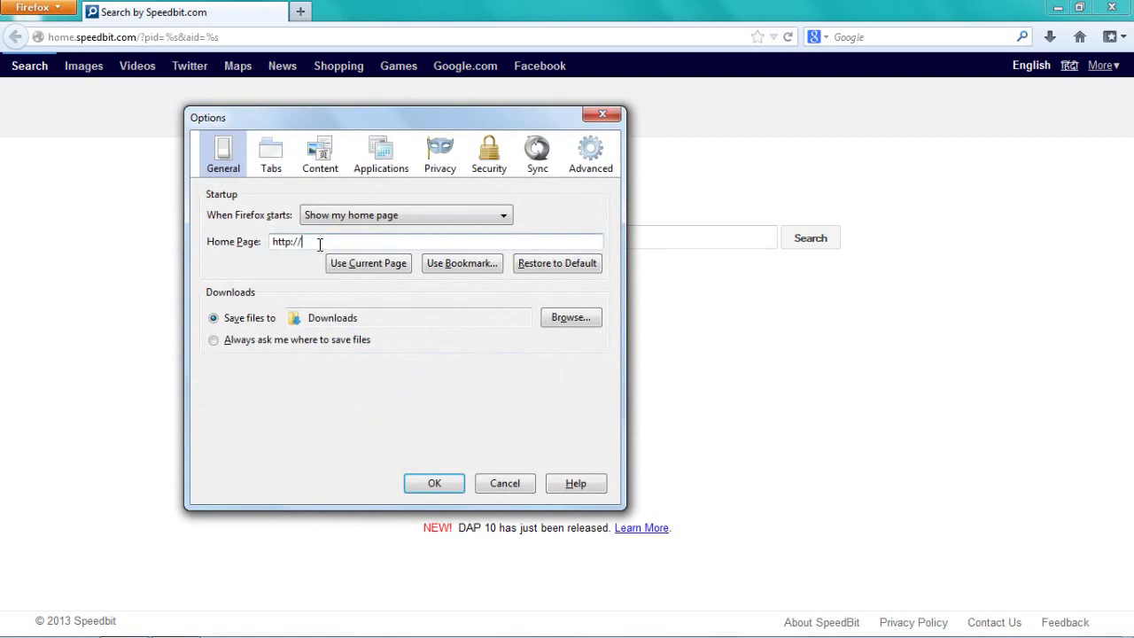
pyautogui.write('www.g')
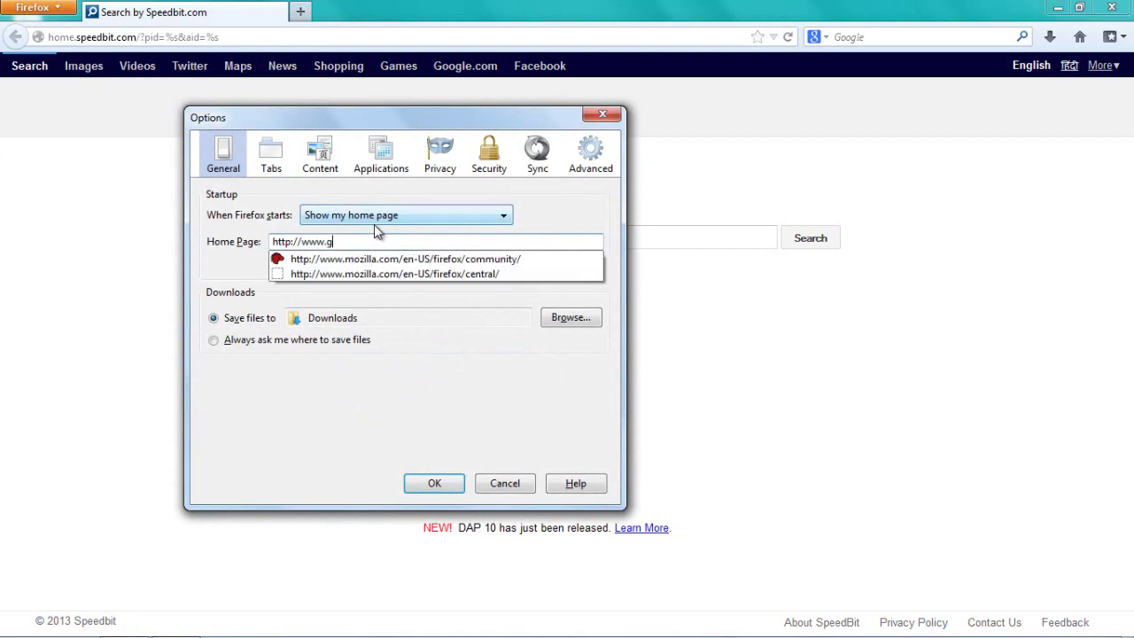
pyautogui.write('oogle')
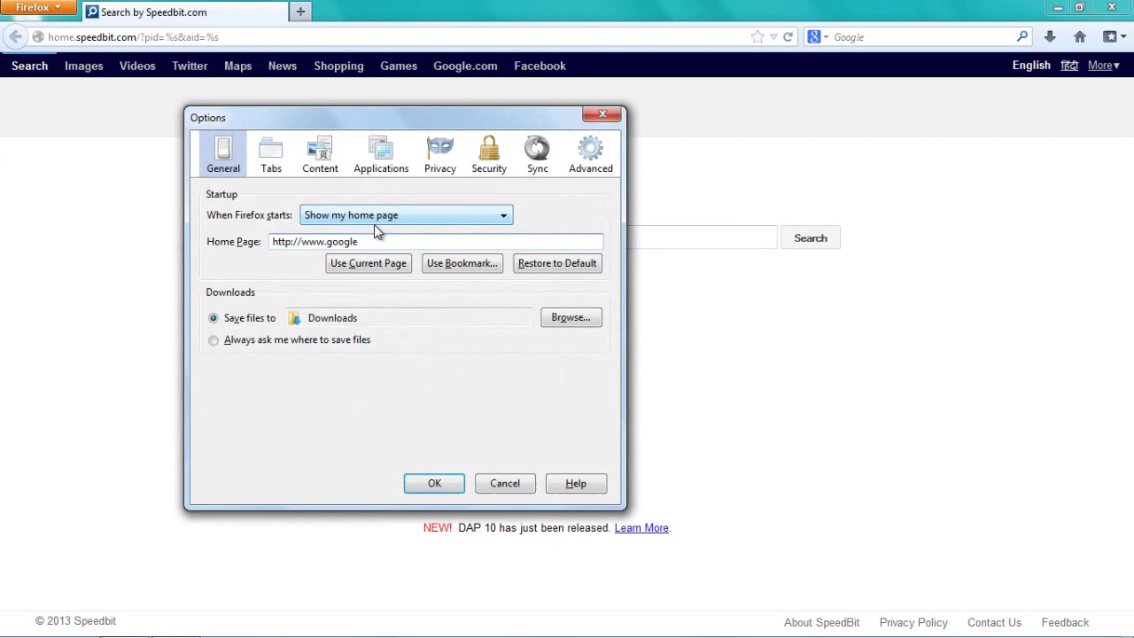
pyautogui.write('.com')
pyautogui.click(456, 483)
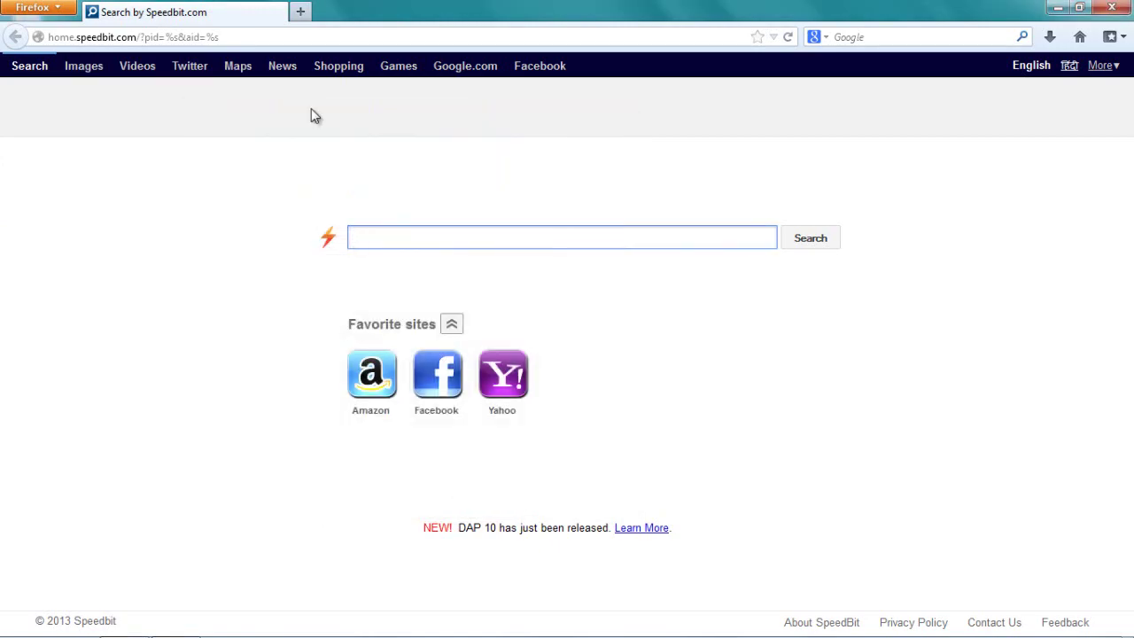
# - Open a new tab loading Google and close the Speedbit tab
pyautogui.click(303, 11)
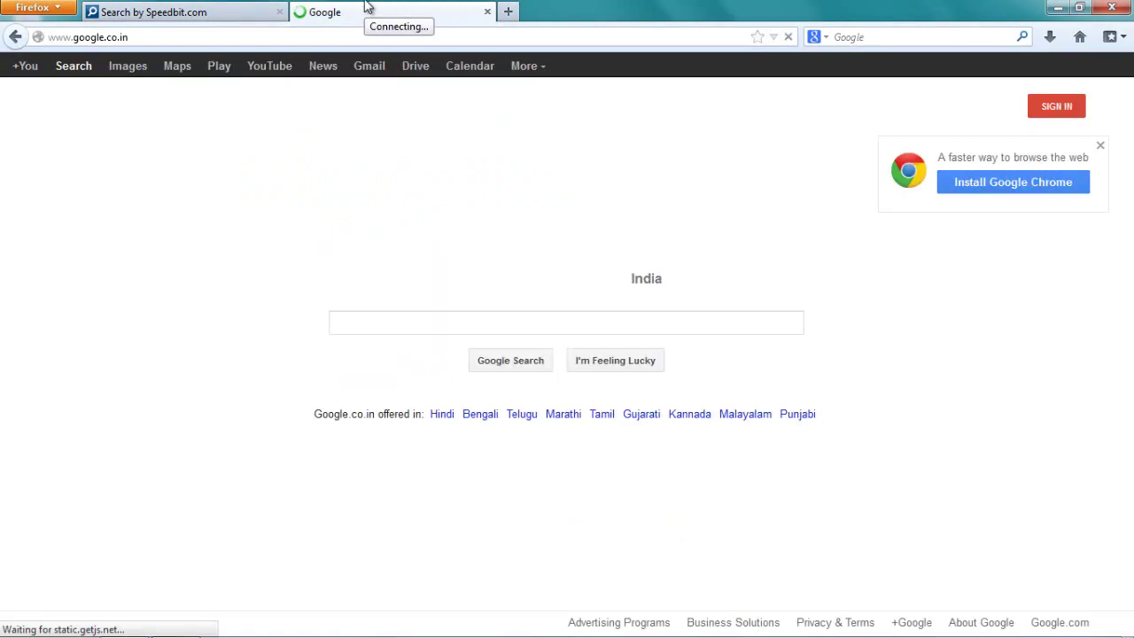
pyautogui.click(266, 12)
pyautogui.click(280, 12)
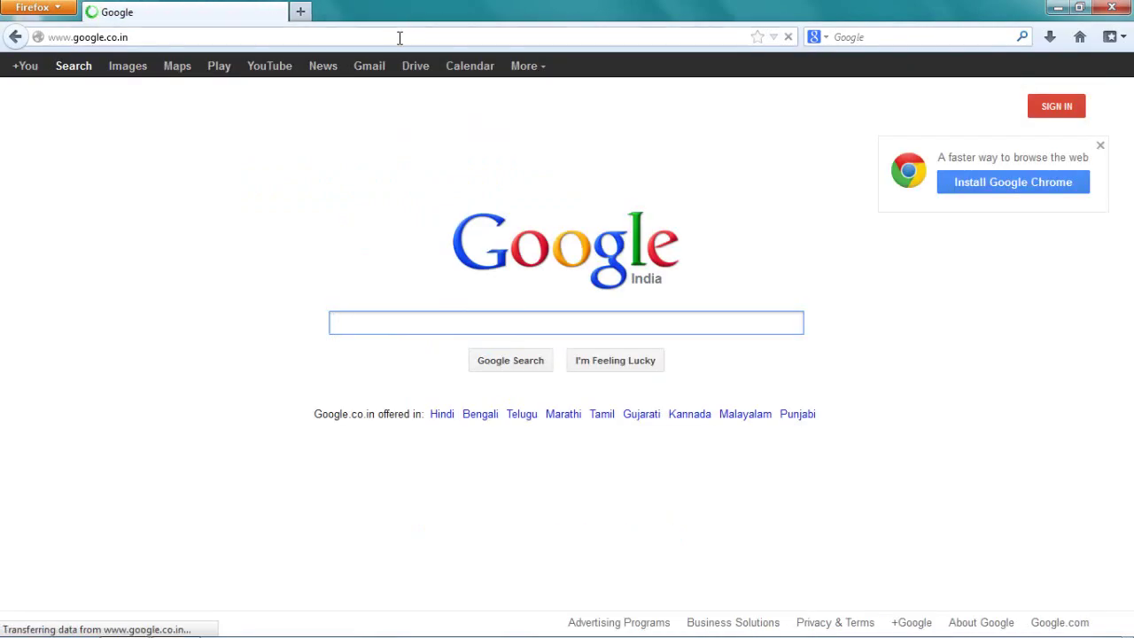